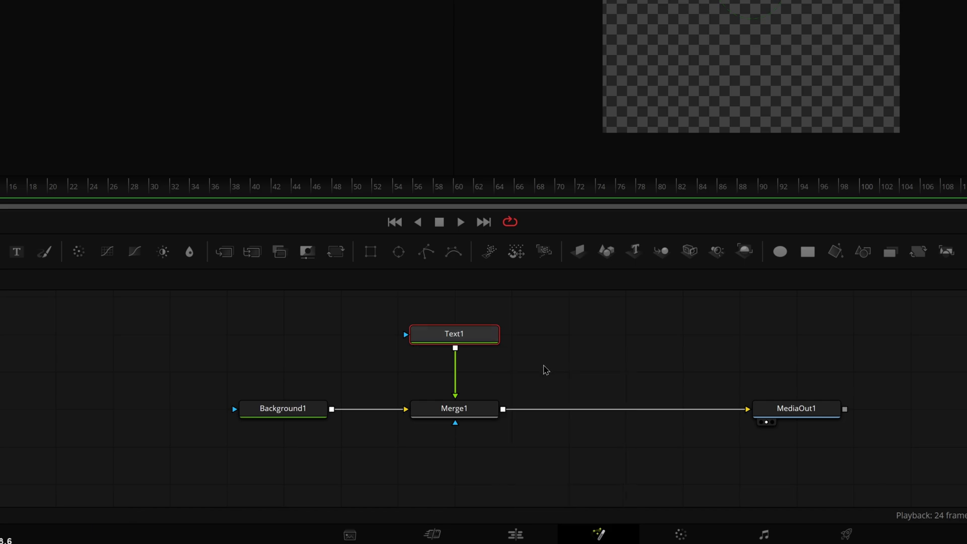
Step: Merge a second copy of Text1 over Merge1, placing it up and right at center X 0.714, Y 0.7
{"action": "left_click_drag", "start_coordinate": [459, 353], "coordinate": [504, 413]}
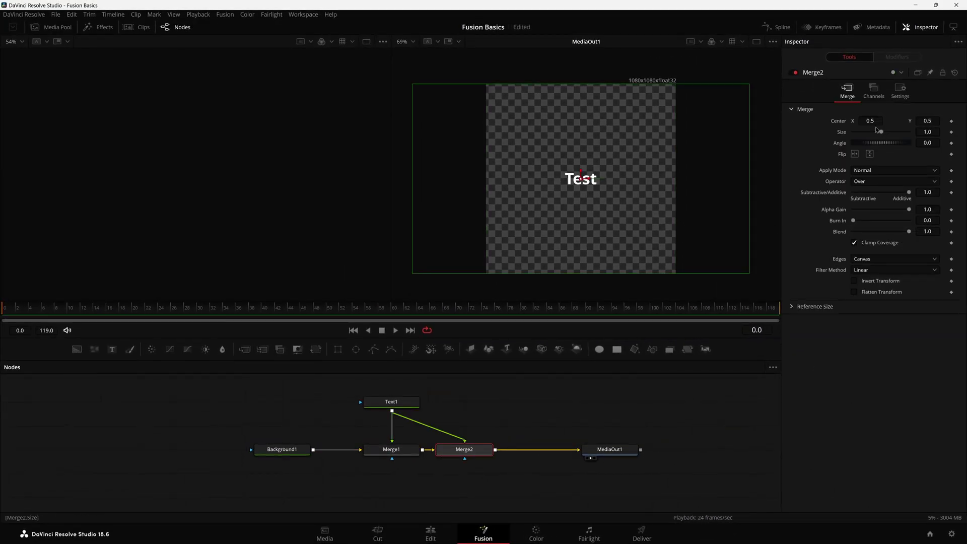
{"action": "left_click_drag", "start_coordinate": [868, 120], "coordinate": [901, 121]}
{"action": "left_click_drag", "start_coordinate": [393, 397], "coordinate": [430, 396]}
{"action": "left_click", "coordinate": [464, 450]}
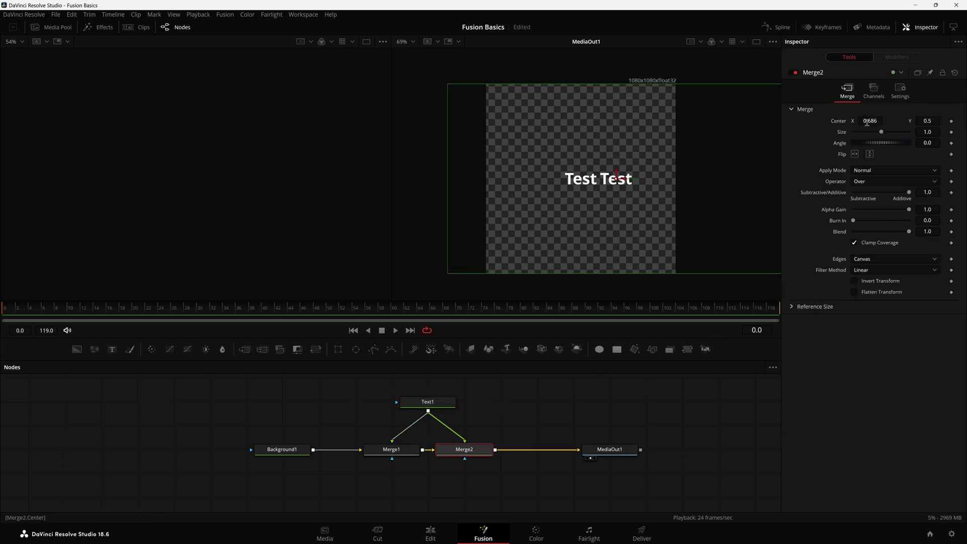
{"action": "left_click_drag", "start_coordinate": [866, 121], "coordinate": [882, 121]}
{"action": "left_click_drag", "start_coordinate": [623, 176], "coordinate": [622, 137]}
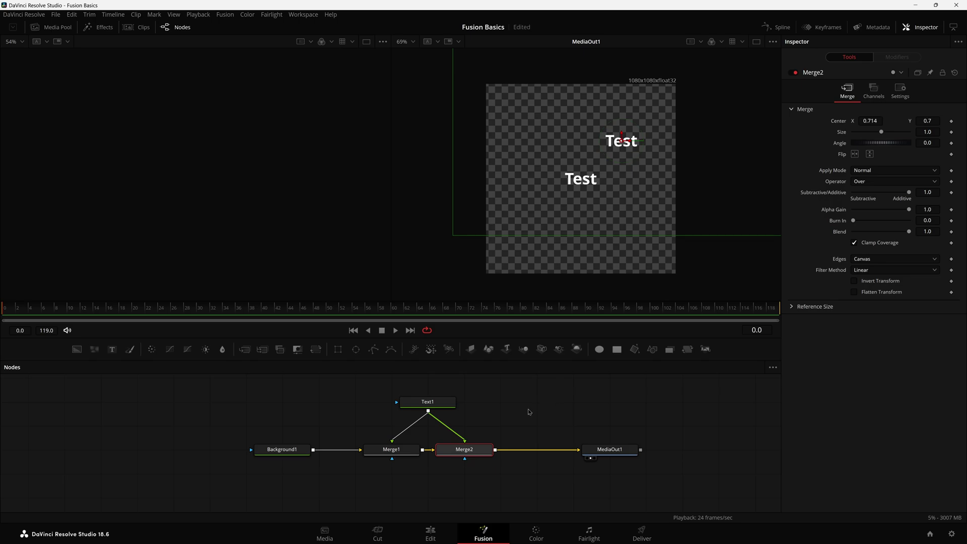
{"action": "left_click", "coordinate": [488, 415]}
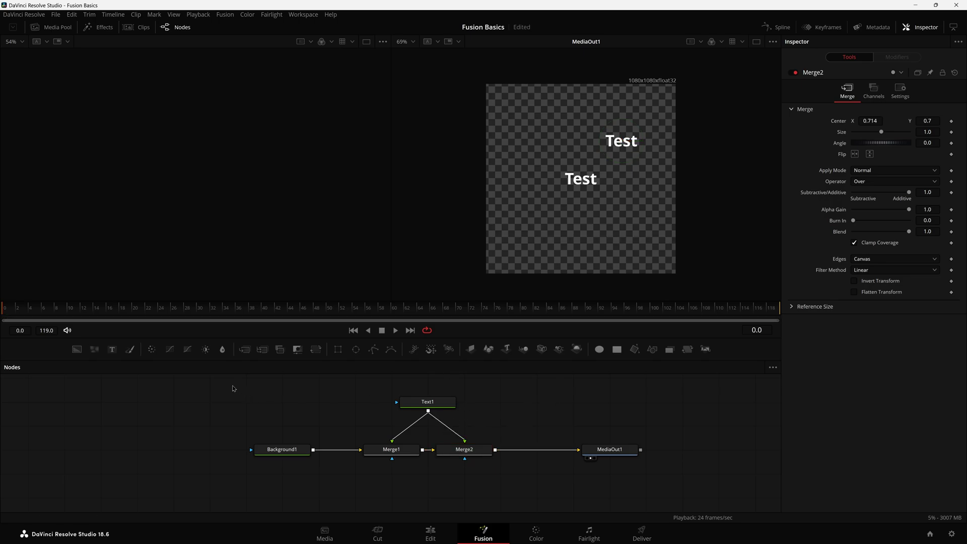
Step: Try a Blur of size 15.0 on the branch between Text1 and Merge2, and delete it
{"action": "left_click_drag", "start_coordinate": [224, 354], "coordinate": [447, 429]}
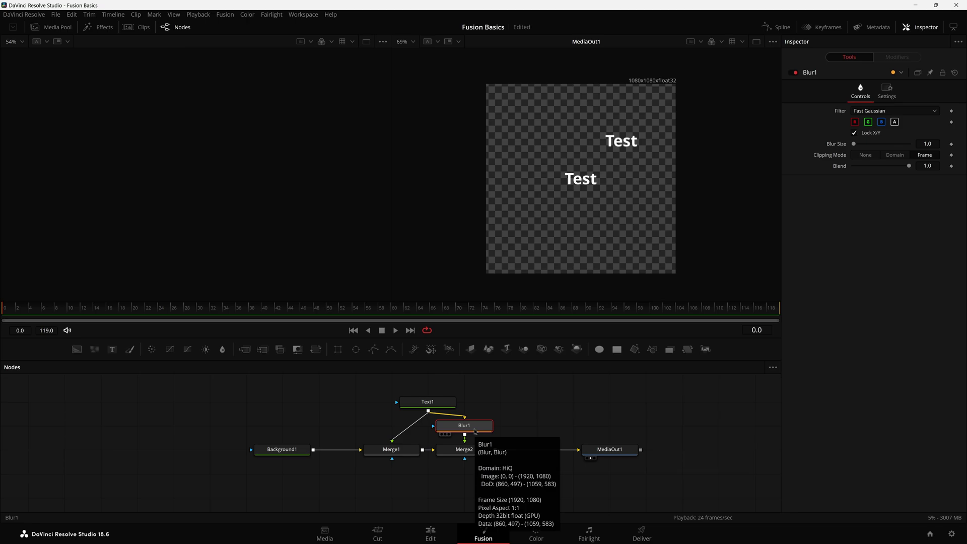
{"action": "mouse_move", "coordinate": [853, 144]}
{"action": "left_mouse_down"}
{"action": "mouse_move", "coordinate": [918, 151]}
{"action": "mouse_move", "coordinate": [861, 151]}
{"action": "left_mouse_up"}
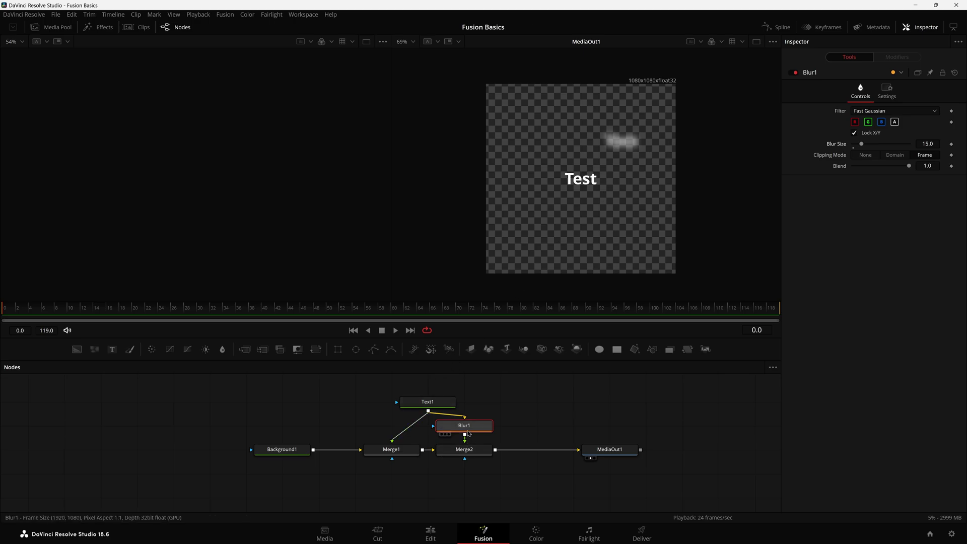
{"action": "key", "text": "Delete"}
Step: Replace the Text1 node's wording with "t;lkajsf;lkjsad"
{"action": "left_click", "coordinate": [427, 401]}
{"action": "left_click", "coordinate": [821, 147]}
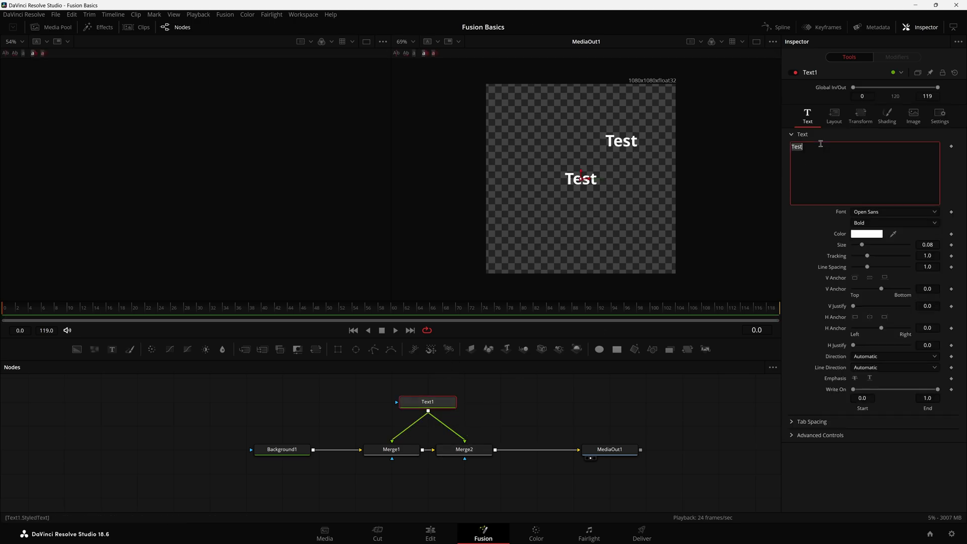
{"action": "type", "text": "t;lkajsf;lkjsad"}
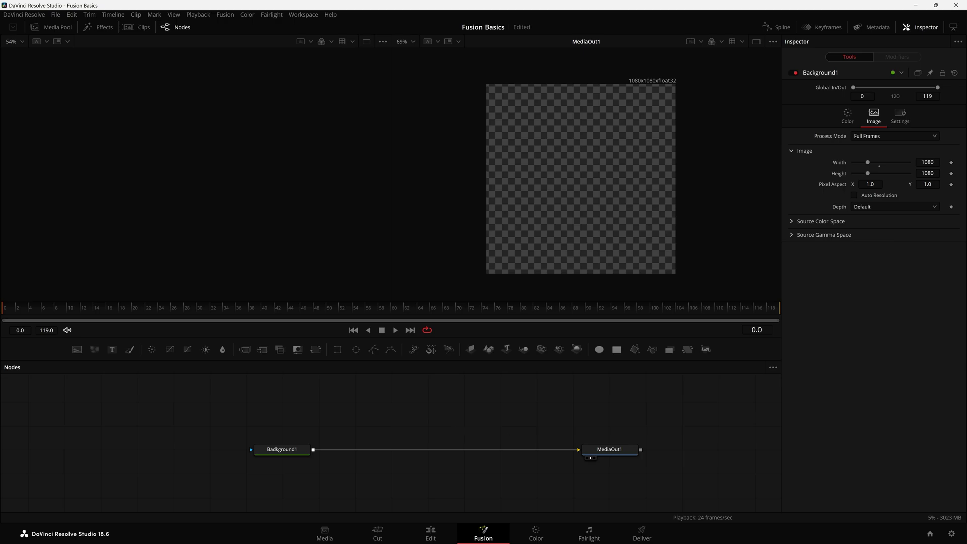
Step: Merge the MediaIn1 clip over Background1, align it above the merge, and show MediaOut1 in the second viewer
{"action": "left_click_drag", "start_coordinate": [319, 401], "coordinate": [318, 449]}
{"action": "left_click_drag", "start_coordinate": [350, 405], "coordinate": [385, 405]}
{"action": "left_click", "coordinate": [602, 450]}
{"action": "key", "text": "2"}
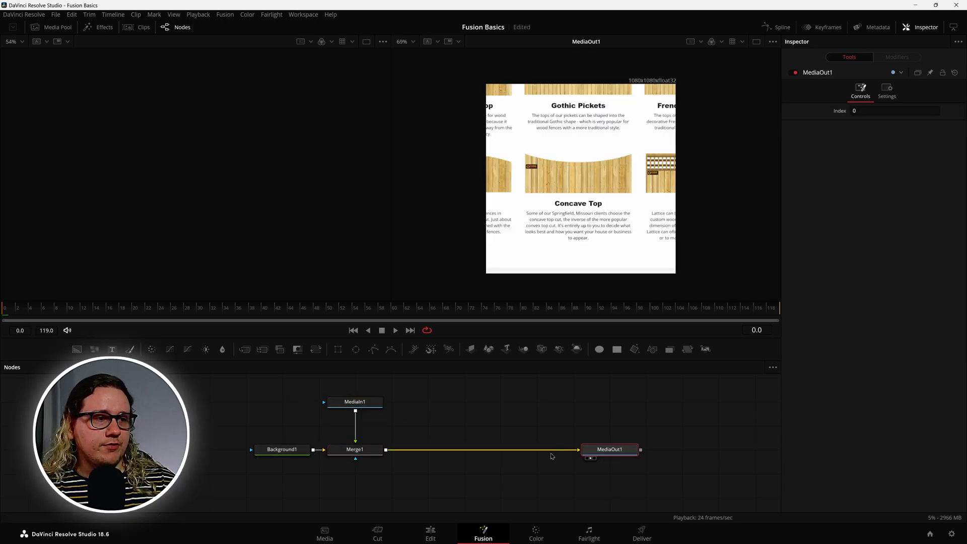
Step: Insert a Transform node after MediaIn1 and set its size to 0.58
{"action": "left_click", "coordinate": [349, 404]}
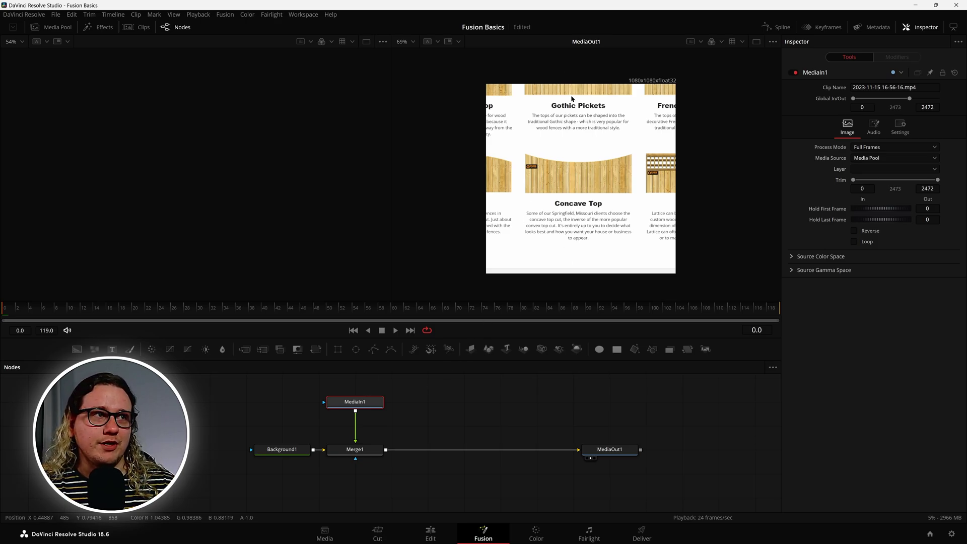
{"action": "key", "text": "shift+space"}
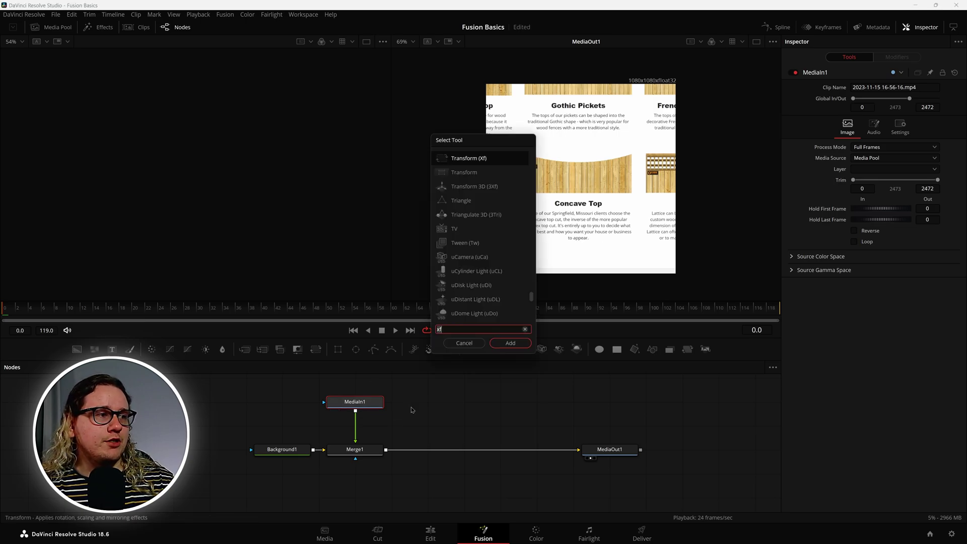
{"action": "type", "text": "xf"}
{"action": "key", "text": "Return"}
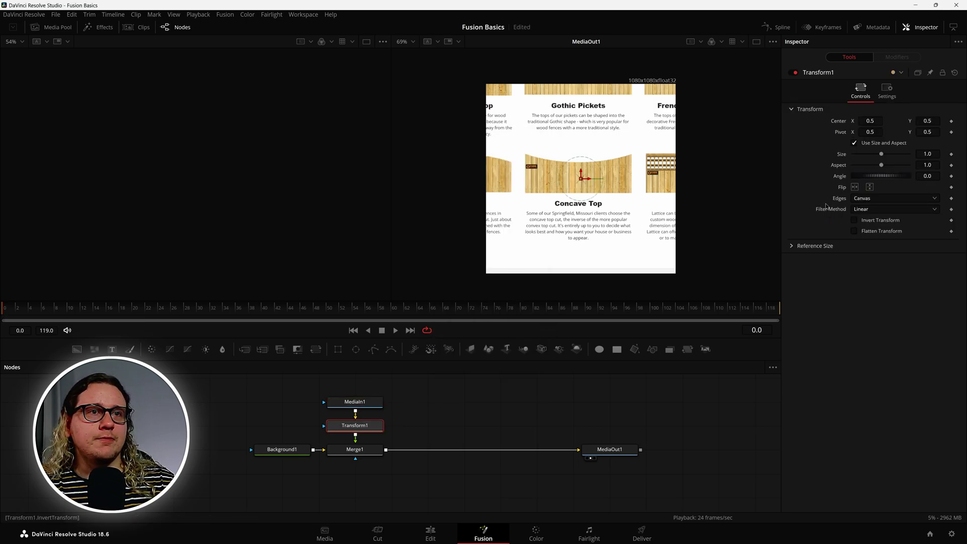
{"action": "left_click_drag", "start_coordinate": [882, 157], "coordinate": [872, 160]}
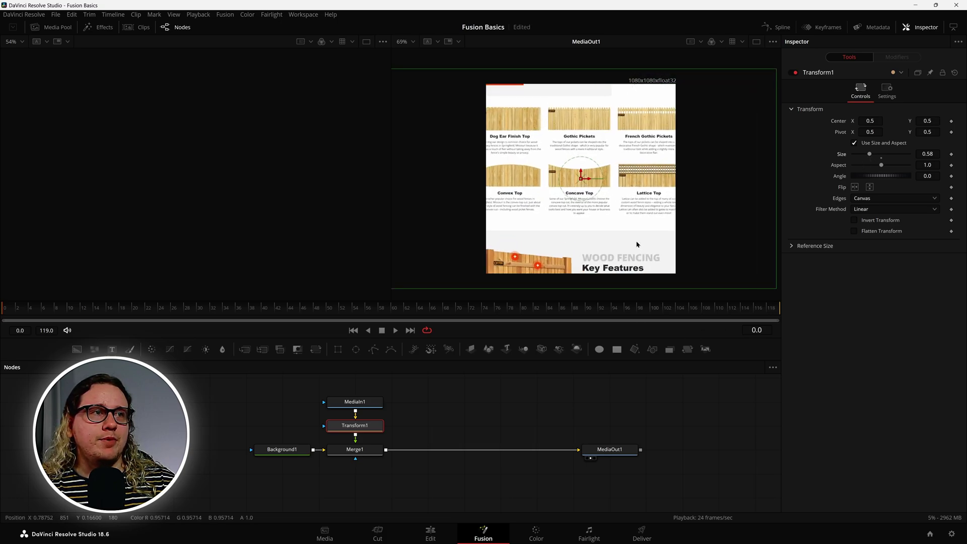
Step: Move MediaIn1 and Transform1 higher in the graph and merge Transform1's output a second time after Merge1
{"action": "left_click_drag", "start_coordinate": [396, 389], "coordinate": [378, 424]}
{"action": "left_click_drag", "start_coordinate": [375, 426], "coordinate": [369, 402]}
{"action": "left_click", "coordinate": [430, 410]}
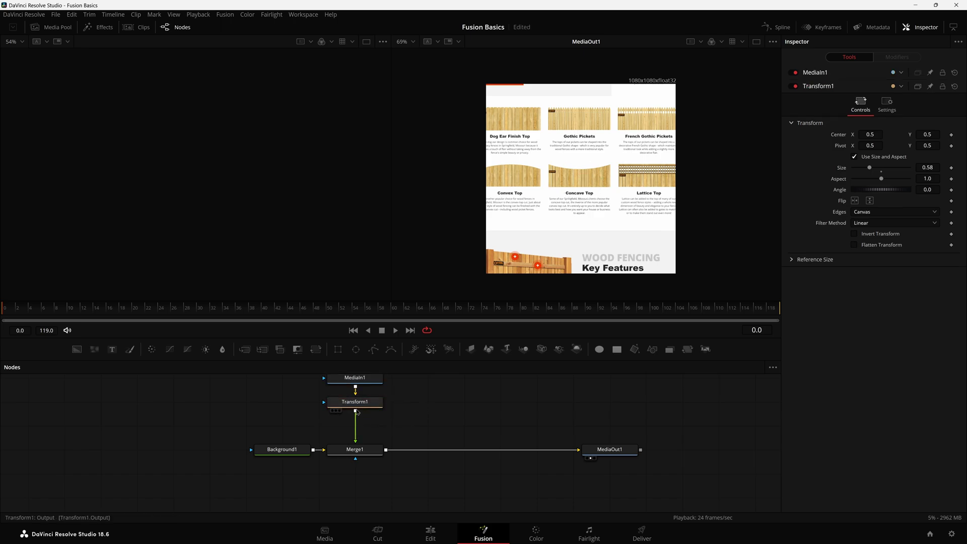
{"action": "left_click_drag", "start_coordinate": [355, 412], "coordinate": [388, 451]}
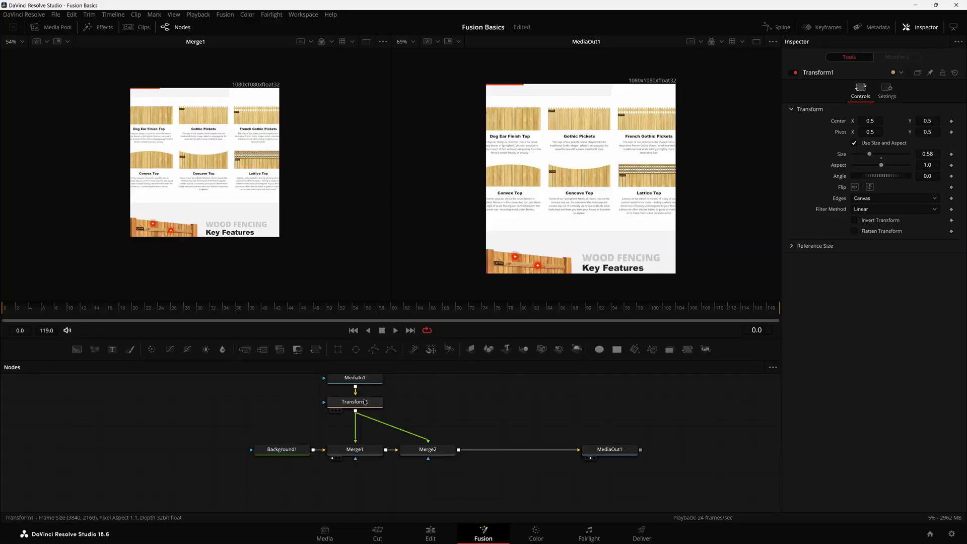
Step: Try a Blur directly after Transform1, feeding both merges, and delete it
{"action": "key", "text": "shift+space"}
{"action": "type", "text": "xf"}
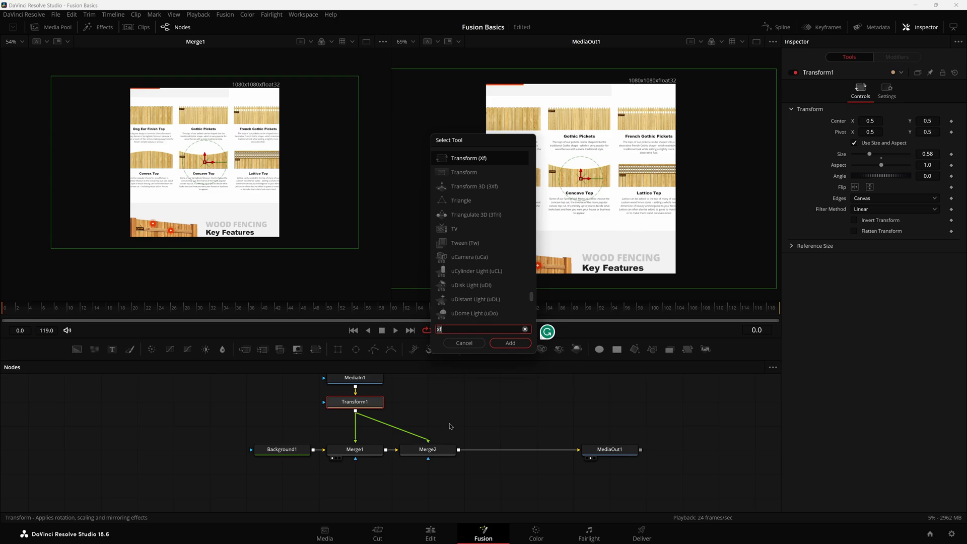
{"action": "key", "text": "BackSpace"}
{"action": "key", "text": "BackSpace"}
{"action": "type", "text": "blur"}
{"action": "key", "text": "Return"}
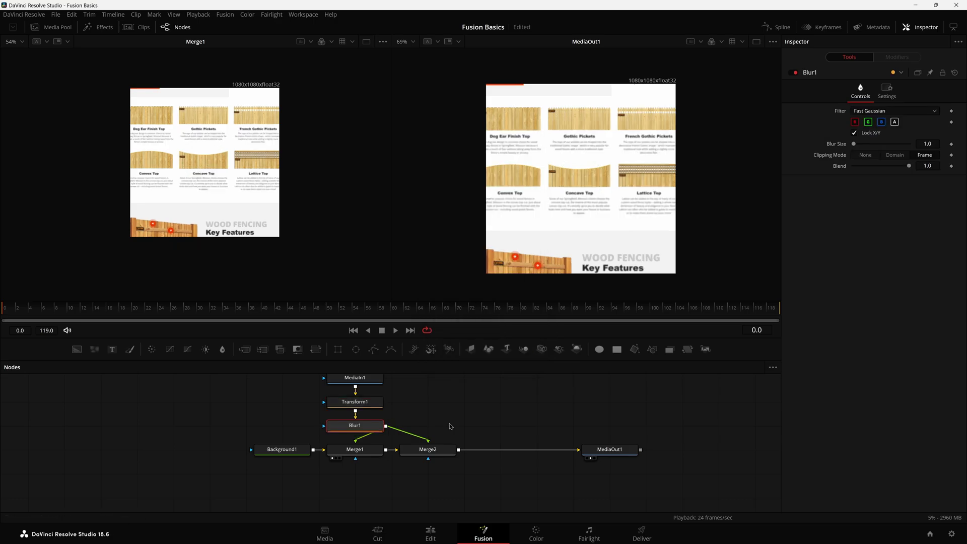
{"action": "left_click_drag", "start_coordinate": [380, 429], "coordinate": [296, 408]}
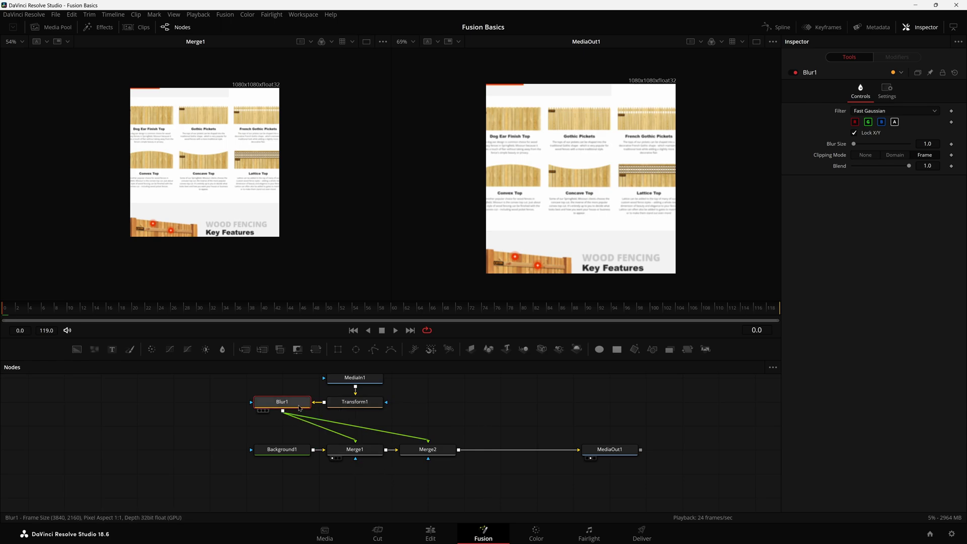
{"action": "key", "text": "Delete"}
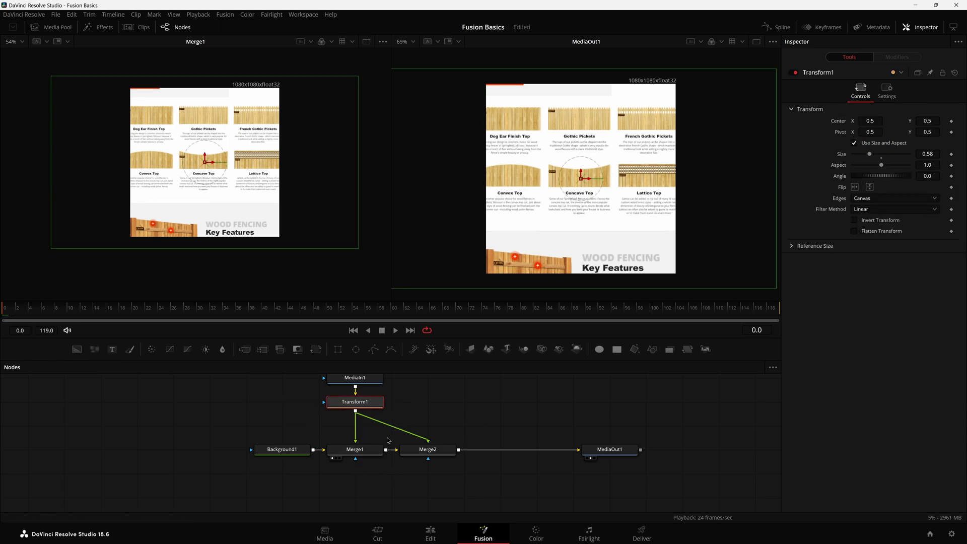
Step: Add a Blur on the branch from Transform1 to Merge2 and insert a second Transform node ahead of it
{"action": "left_click", "coordinate": [414, 409]}
{"action": "left_click_drag", "start_coordinate": [222, 351], "coordinate": [424, 421]}
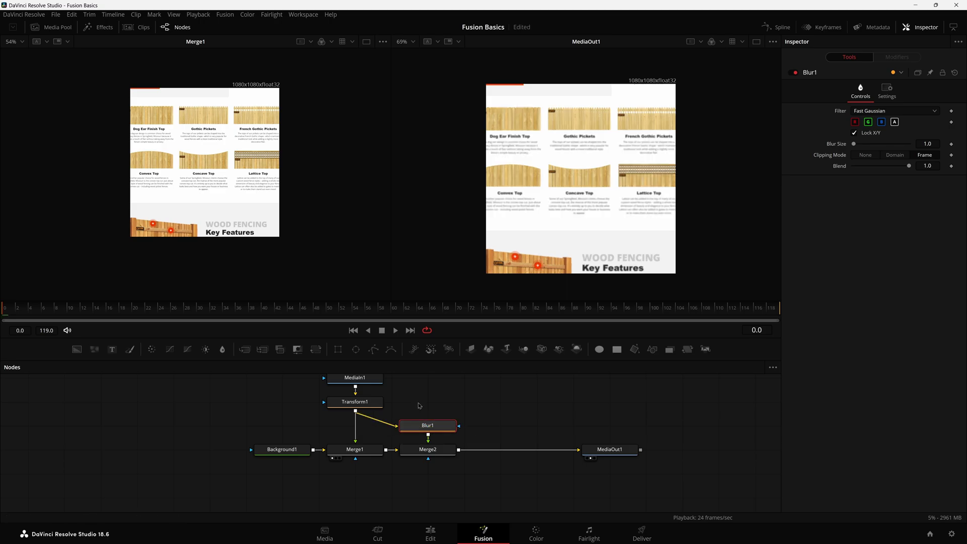
{"action": "key", "text": "shift+space"}
{"action": "type", "text": "transform"}
{"action": "key", "text": "Return"}
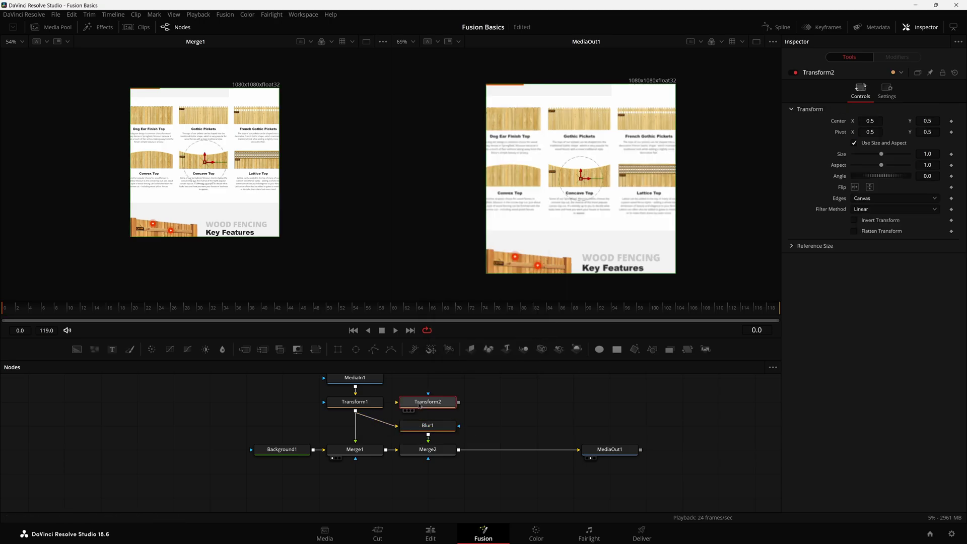
{"action": "left_click_drag", "start_coordinate": [420, 405], "coordinate": [375, 423]}
Step: Try Transform2 at size 0.38 with its image shifted lower in the frame, and reset its settings
{"action": "left_click_drag", "start_coordinate": [881, 153], "coordinate": [865, 159]}
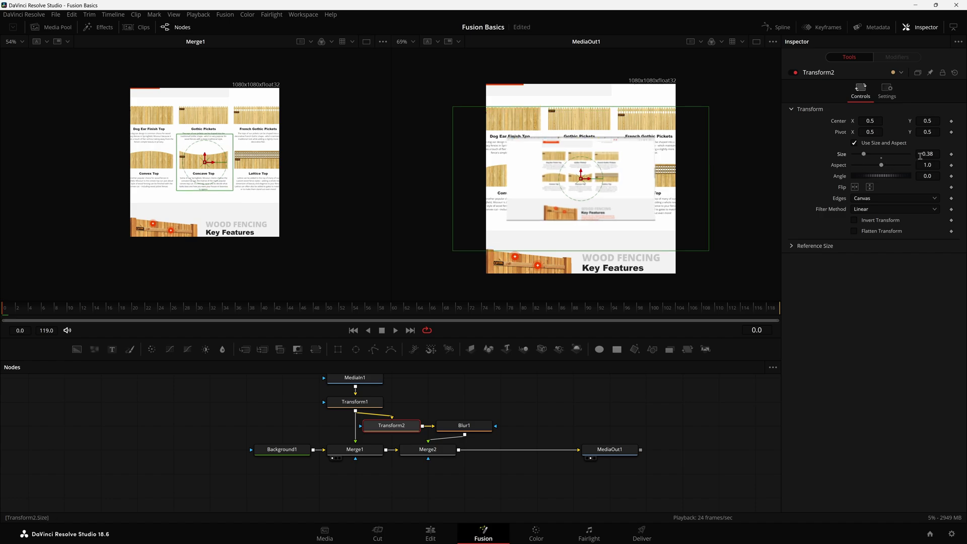
{"action": "left_click_drag", "start_coordinate": [565, 176], "coordinate": [564, 229]}
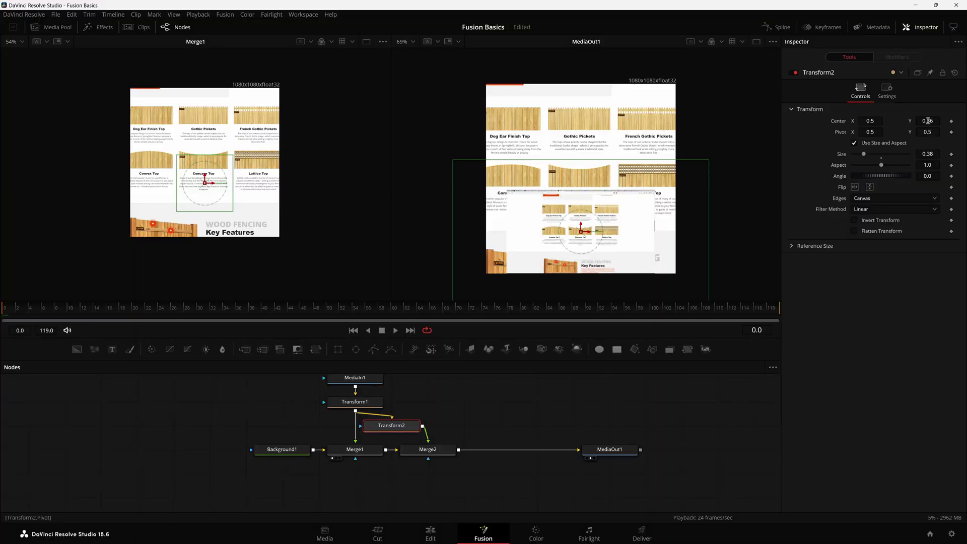
{"action": "left_click", "coordinate": [955, 73]}
Step: Place Transform2 directly above Merge2 and insert a Blur node between Transform1 and Merge1
{"action": "left_click_drag", "start_coordinate": [395, 428], "coordinate": [431, 428]}
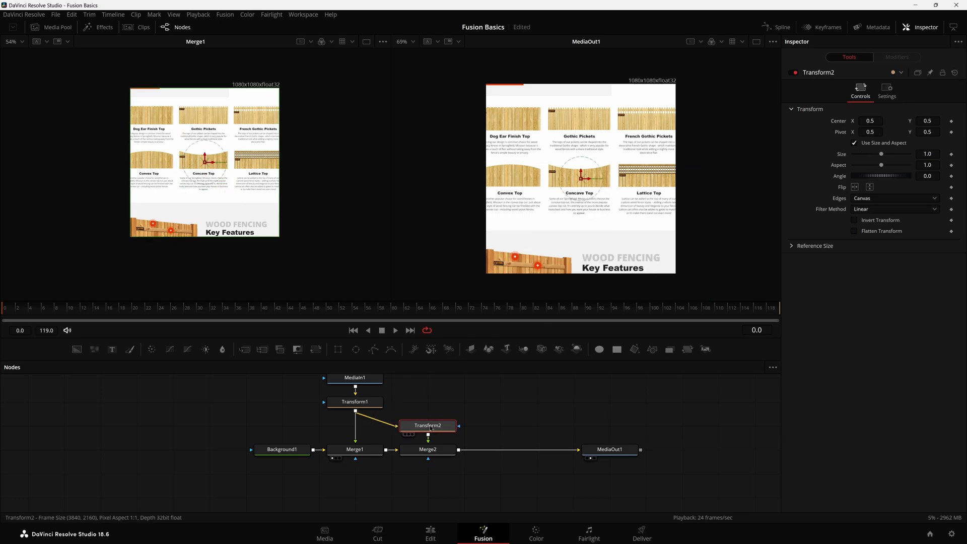
{"action": "left_click_drag", "start_coordinate": [223, 349], "coordinate": [359, 431]}
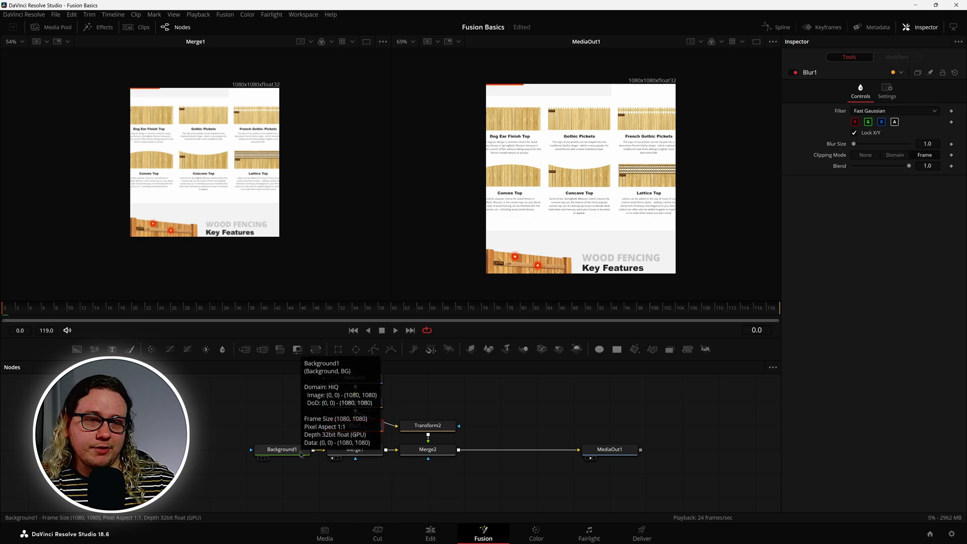
{"action": "left_click", "coordinate": [354, 449]}
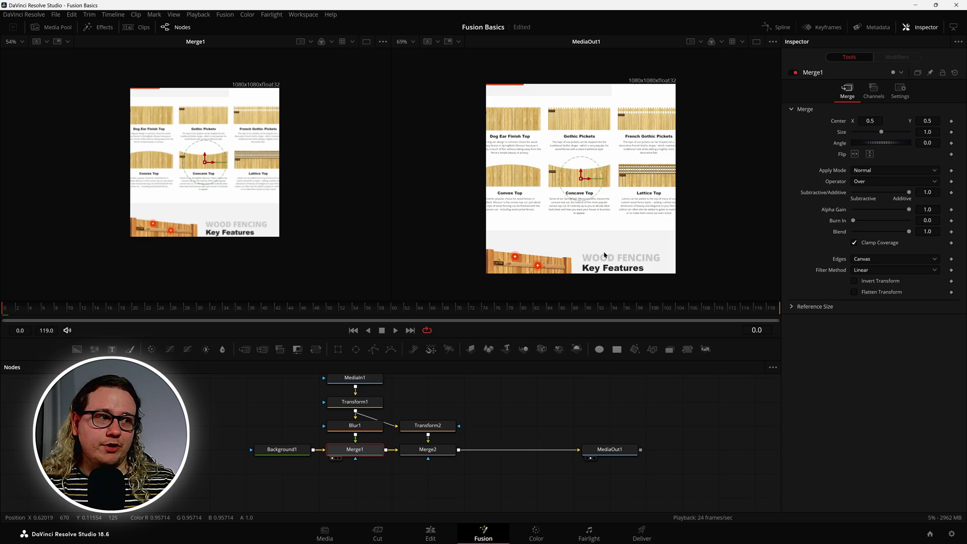
Step: Set Transform2's size to 0.52 for the foreground copy and Blur1's blur size to 9.4 for the background
{"action": "left_click", "coordinate": [445, 452]}
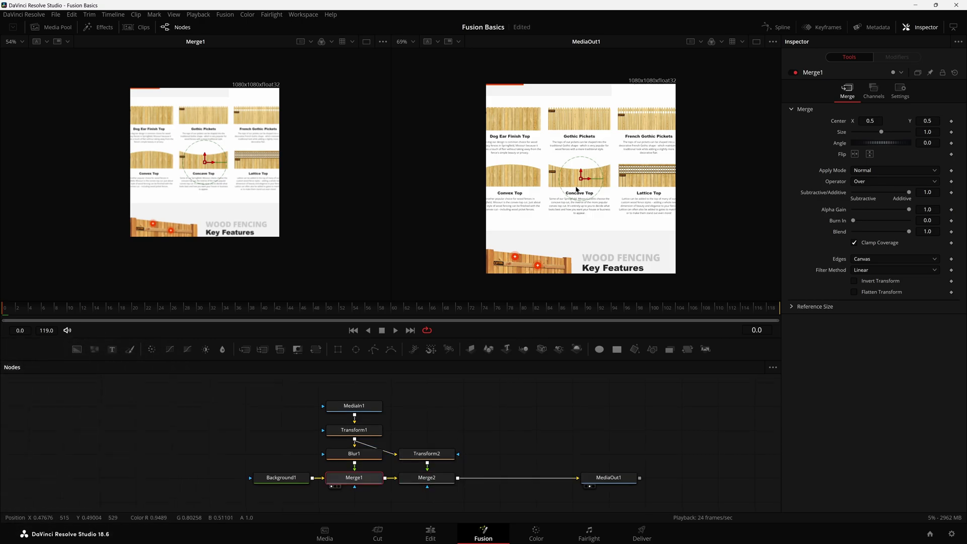
{"action": "left_click", "coordinate": [440, 455]}
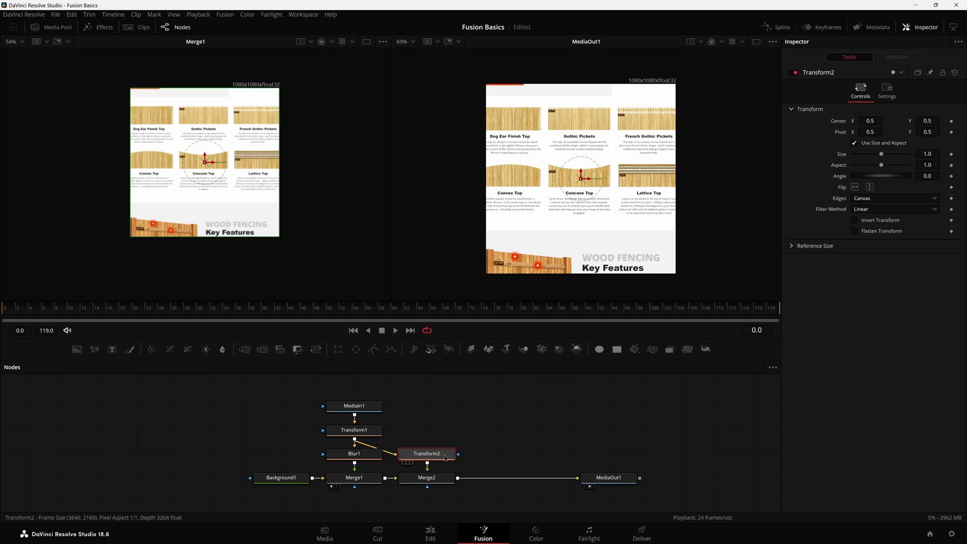
{"action": "left_click_drag", "start_coordinate": [881, 155], "coordinate": [866, 161]}
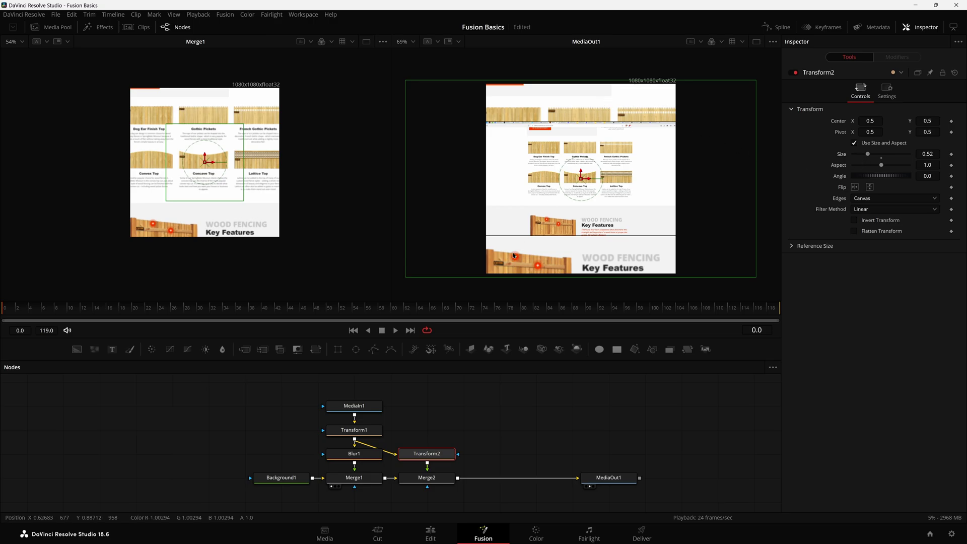
{"action": "left_click", "coordinate": [354, 453]}
{"action": "left_click_drag", "start_coordinate": [854, 148], "coordinate": [859, 146]}
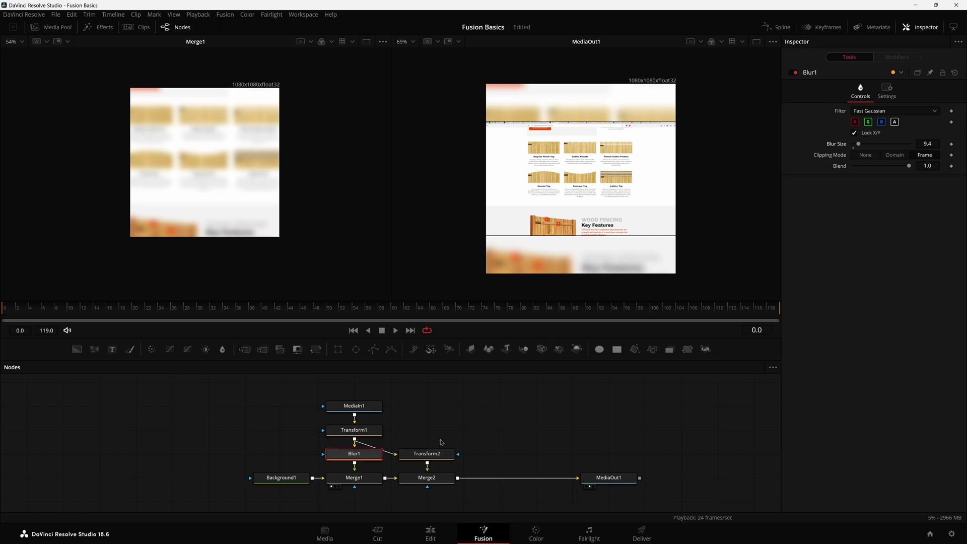
Step: Move Transform2 up, insert a Shadow node between it and Merge2, and increase the shadow's softness
{"action": "mouse_move", "coordinate": [413, 439]}
{"action": "left_mouse_down"}
{"action": "mouse_move", "coordinate": [425, 460]}
{"action": "mouse_move", "coordinate": [426, 431]}
{"action": "left_mouse_up"}
{"action": "key", "text": "shift+space"}
{"action": "type", "text": "shado"}
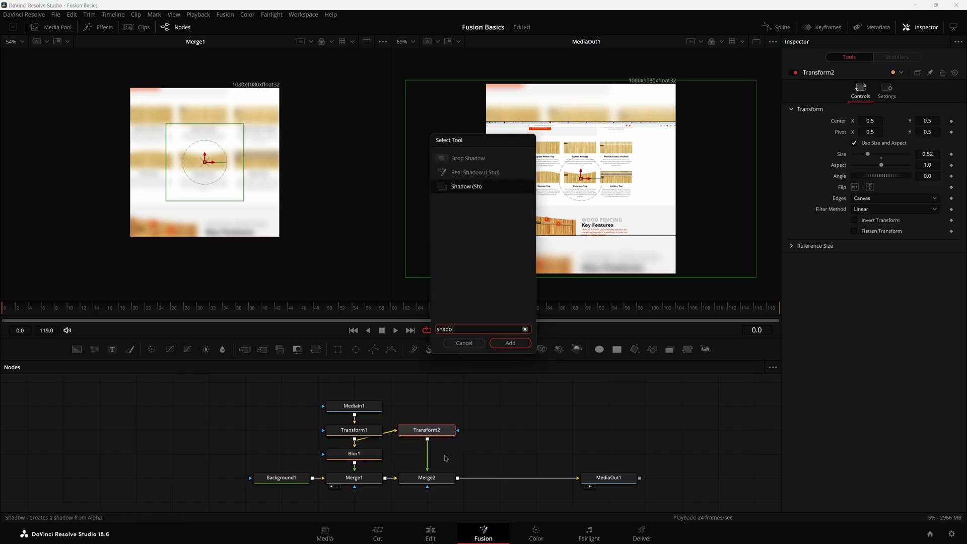
{"action": "key", "text": "Return"}
{"action": "left_click_drag", "start_coordinate": [855, 126], "coordinate": [865, 148]}
Step: Set Blur1's blur size to 19.7 and scrub the timeline to frame 98 to preview the composite
{"action": "left_click", "coordinate": [355, 455]}
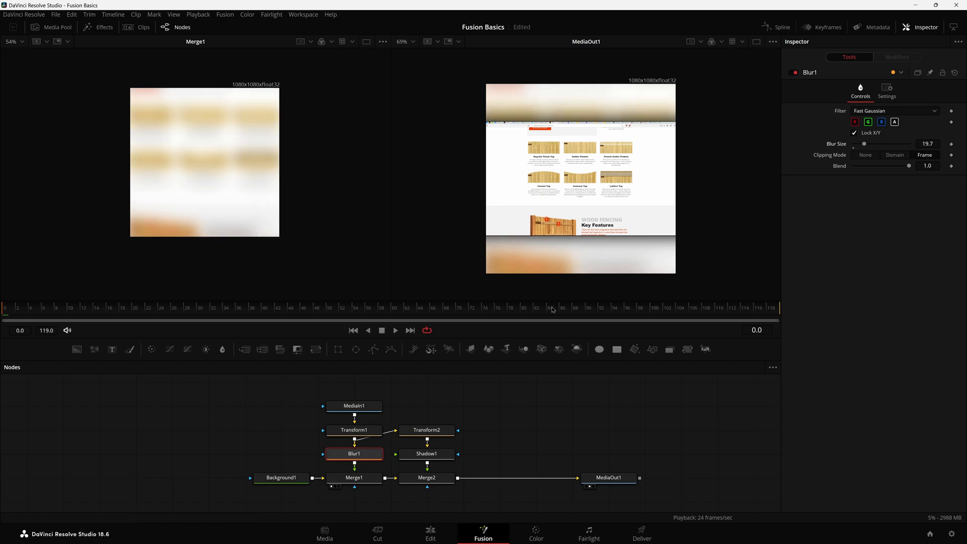
{"action": "left_click_drag", "start_coordinate": [146, 314], "coordinate": [676, 305]}
{"action": "left_click_drag", "start_coordinate": [518, 301], "coordinate": [641, 319]}
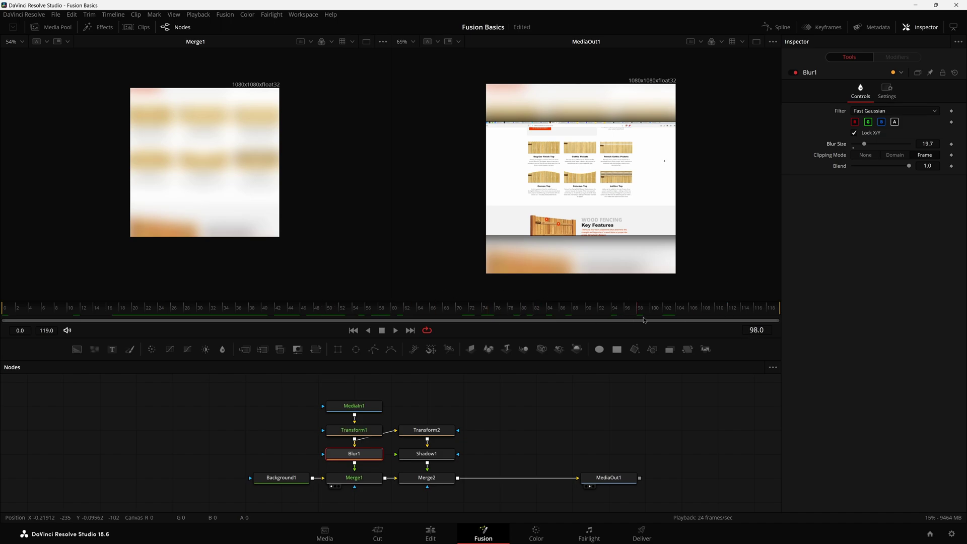